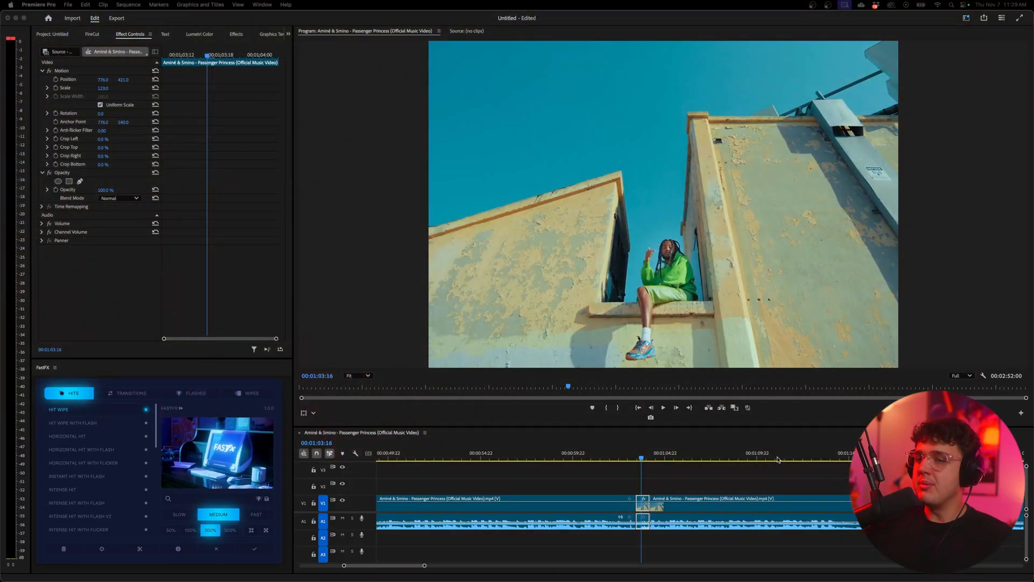
# Step: Zoom the timeline out and park the playhead at 00:01:03:18 after the cut
pyautogui.press('-')
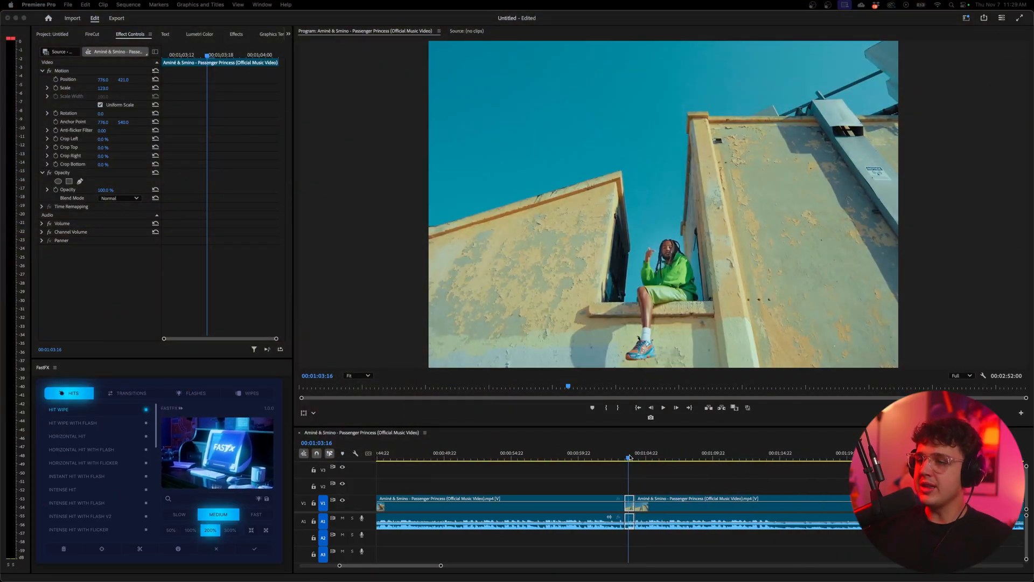
pyautogui.click(632, 458)
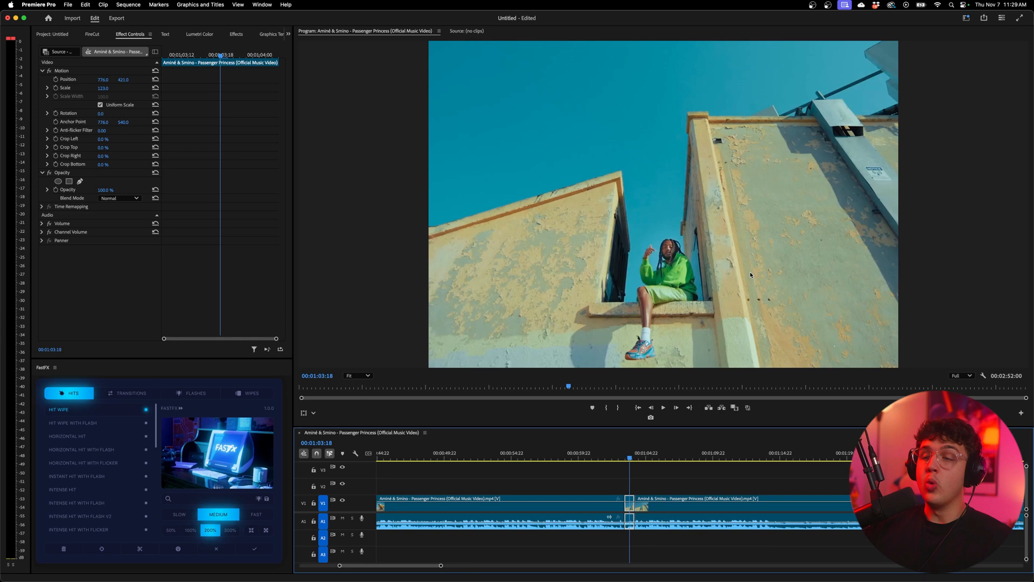
pyautogui.scroll(3, 531, 490)
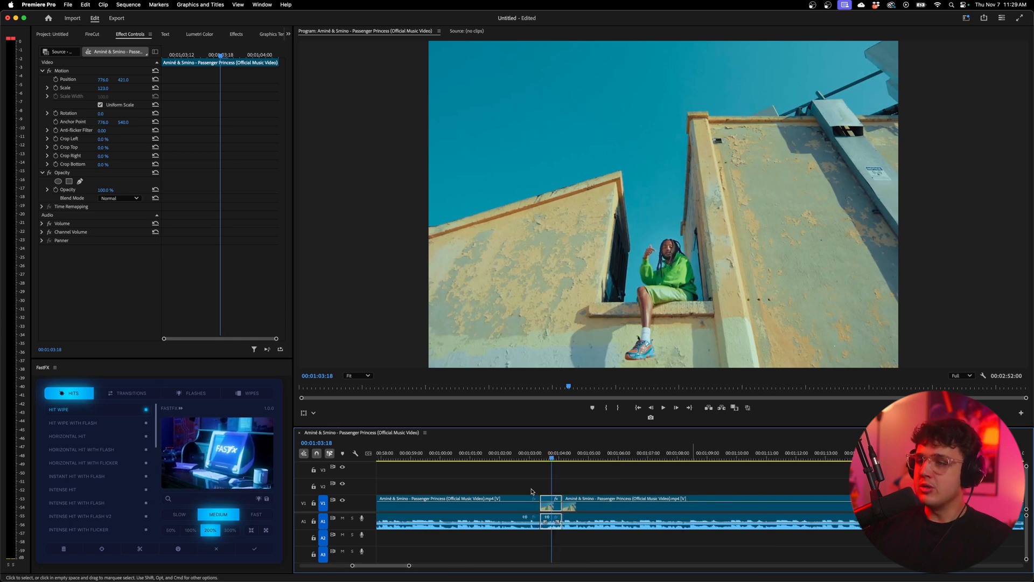
pyautogui.scroll(2, 549, 469)
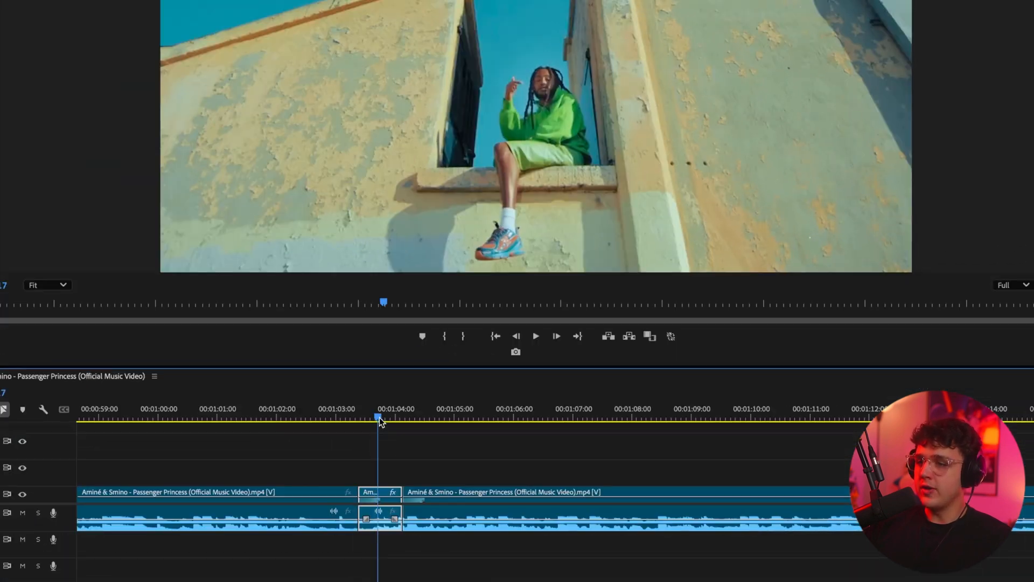
# Step: Export the frame at the playhead as a still image from the Program Monitor
pyautogui.click(516, 354)
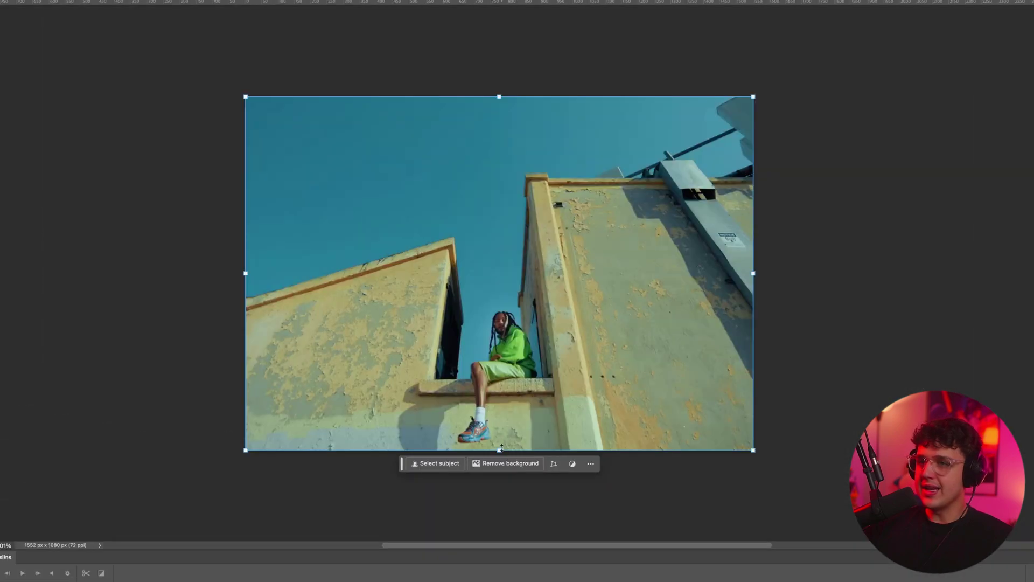
# Step: Scale the still layer down, centre it on the larger canvas and commit the transform
pyautogui.moveTo(499, 450); pyautogui.dragTo(499, 337)
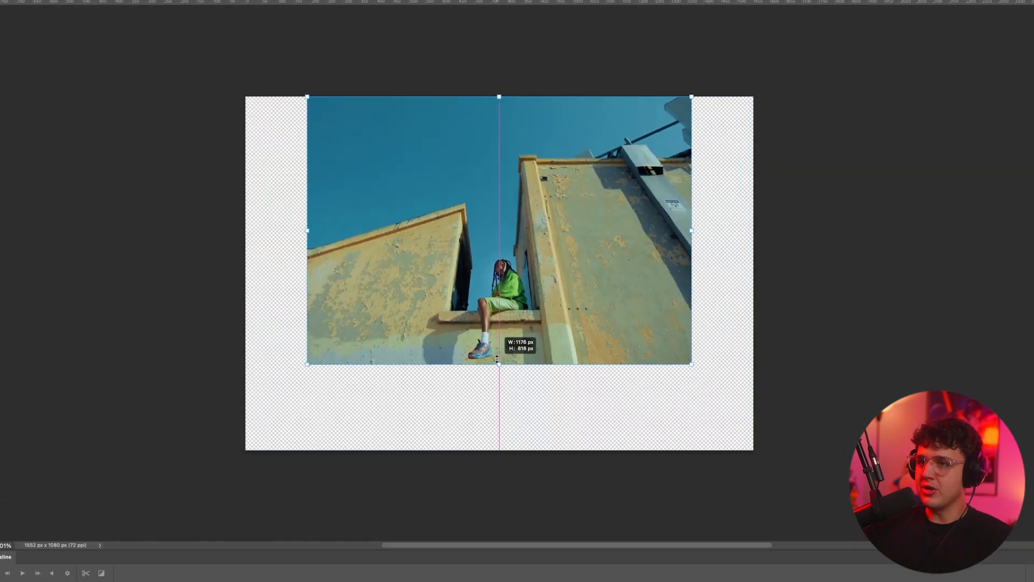
pyautogui.moveTo(497, 97); pyautogui.dragTo(498, 271)
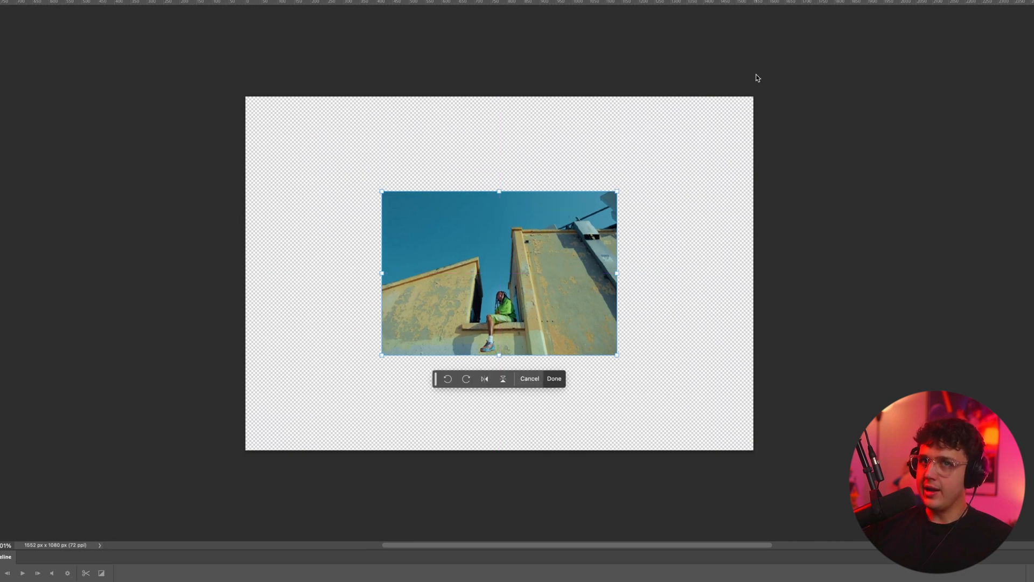
pyautogui.press('Return')
pyautogui.press('f')
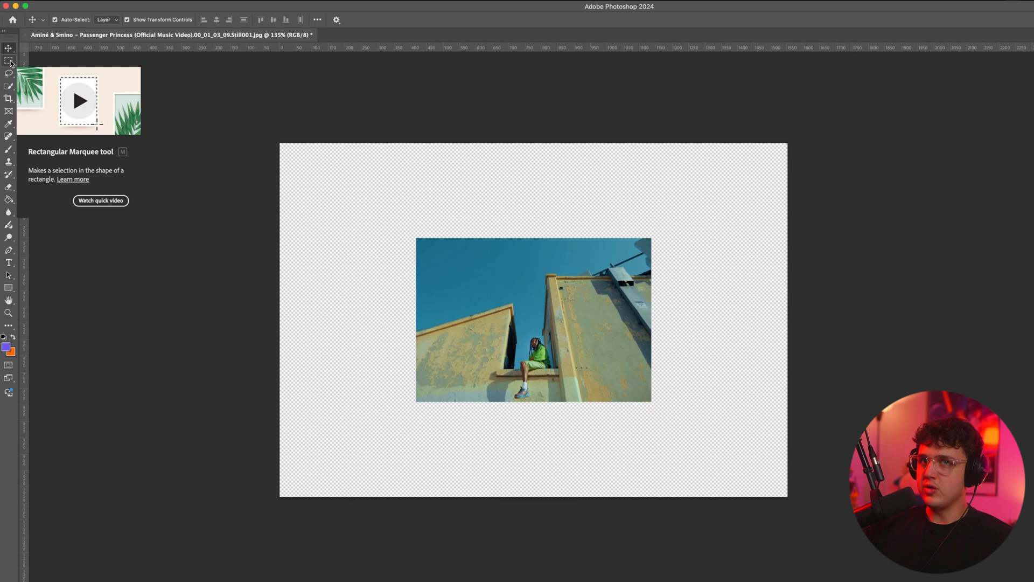
# Step: Marquee a rectangle just inside the photo's edges and invert the selection
pyautogui.click(11, 63)
pyautogui.press('f')
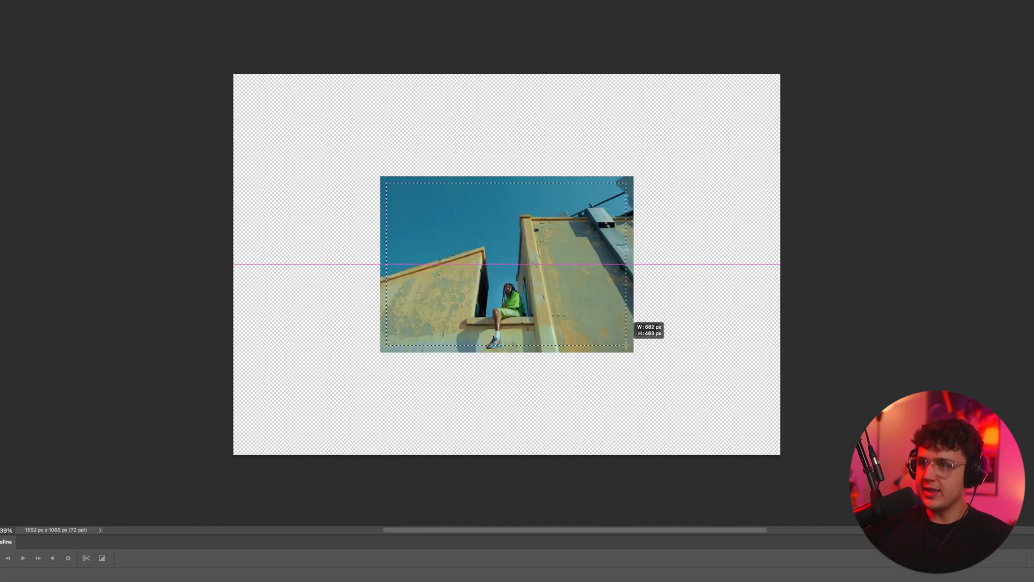
pyautogui.moveTo(632, 349); pyautogui.dragTo(632, 350)
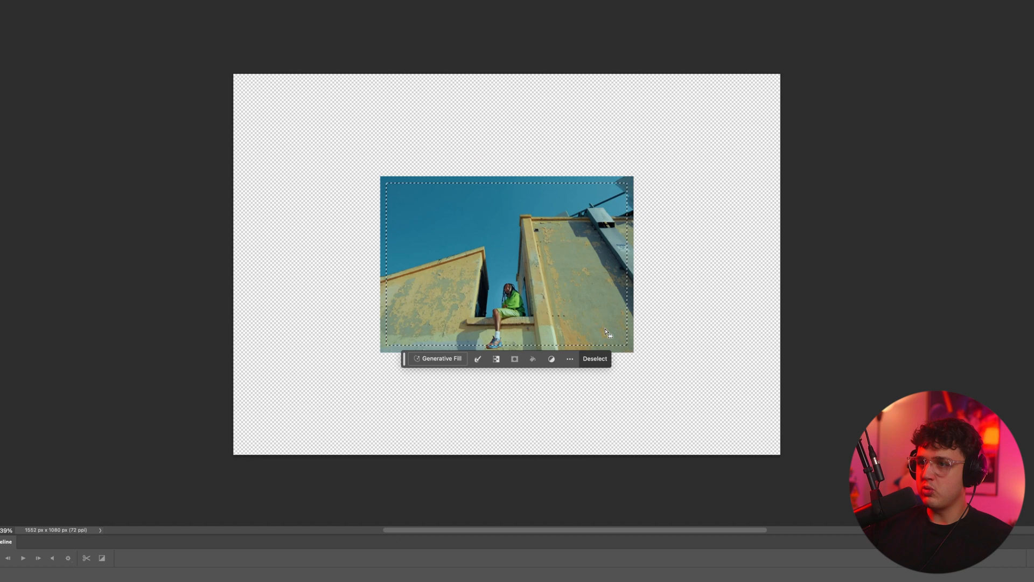
pyautogui.rightClick(519, 252)
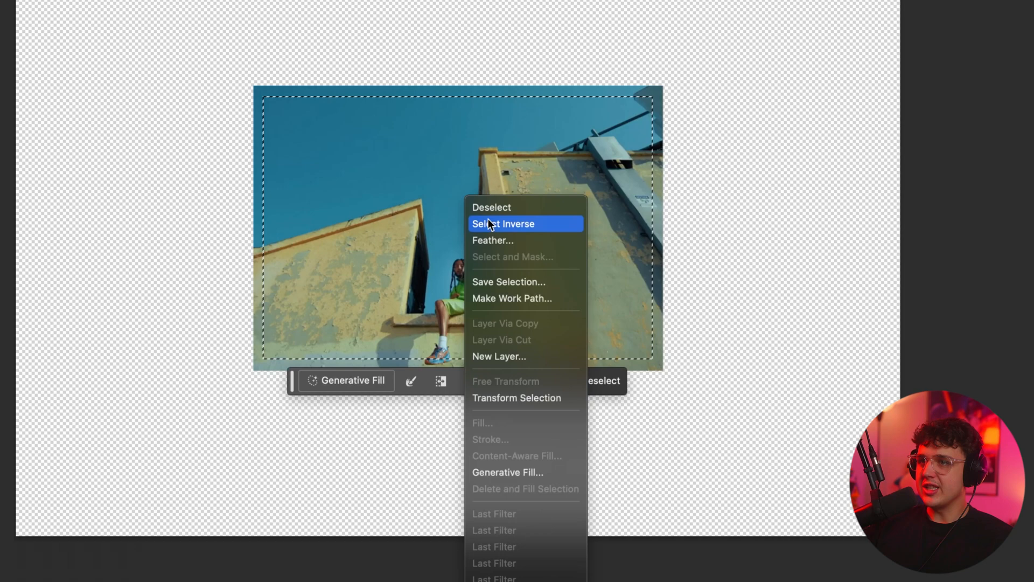
pyautogui.click(502, 224)
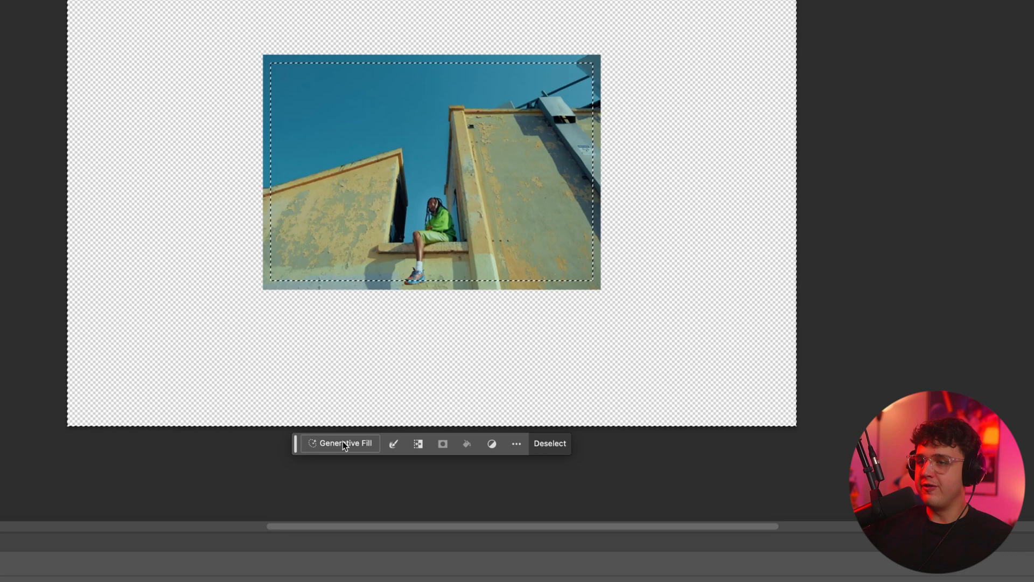
# Step: Generative-fill the empty surroundings, browse the variations and generate a second batch
pyautogui.click(346, 441)
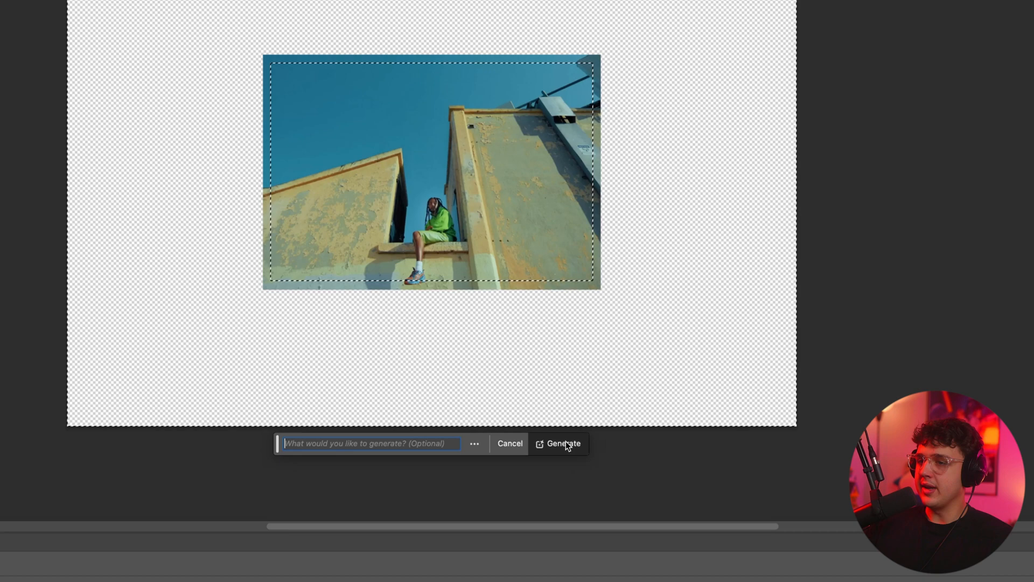
pyautogui.click(565, 443)
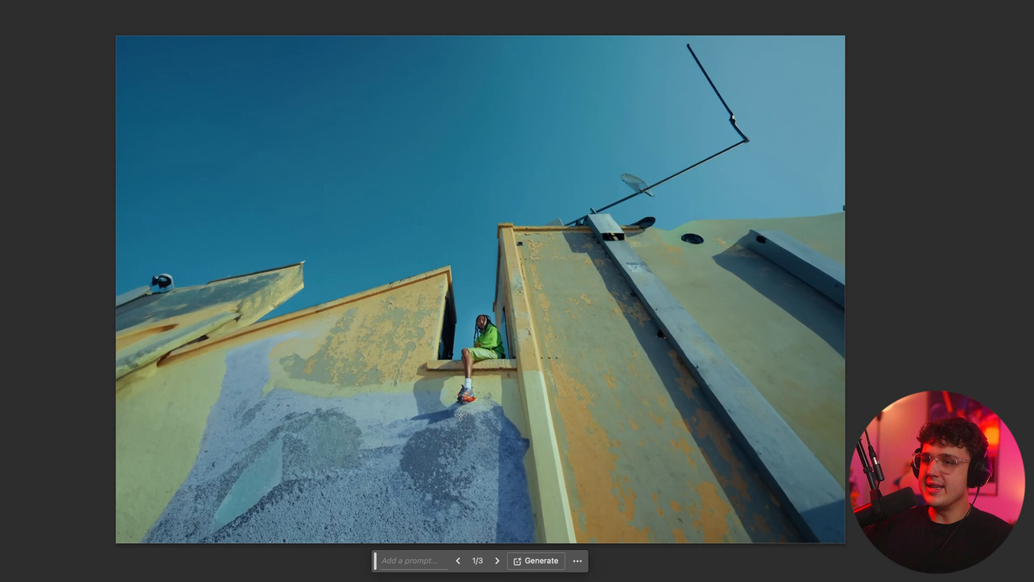
pyautogui.click(498, 561)
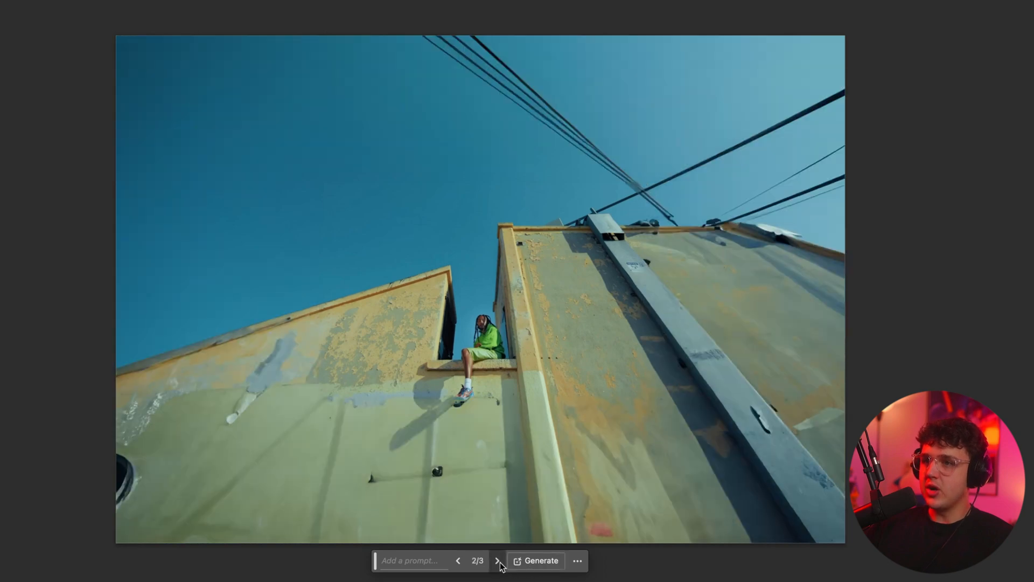
pyautogui.click(499, 561)
pyautogui.click(458, 561)
pyautogui.click(497, 560)
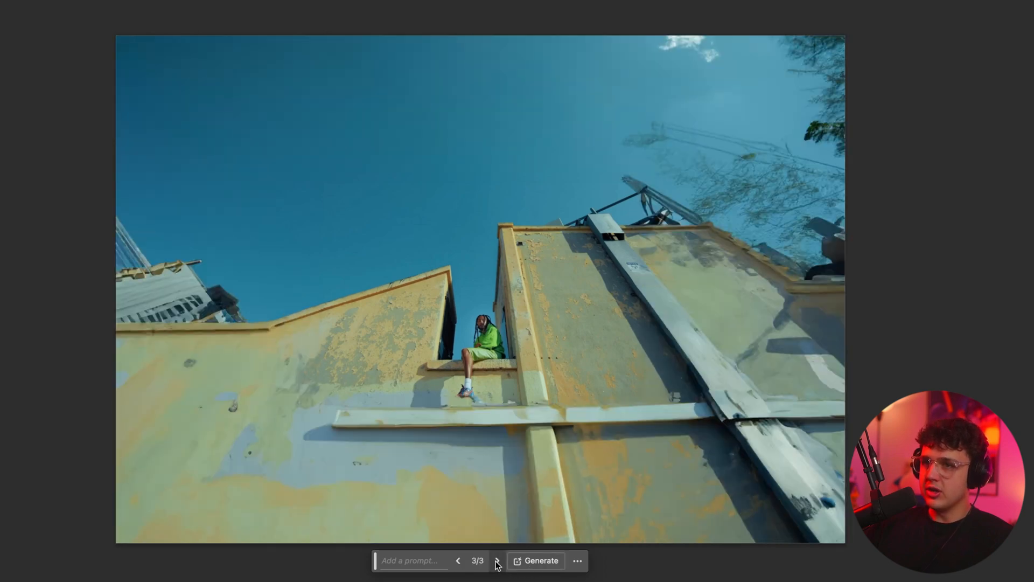
pyautogui.click(539, 561)
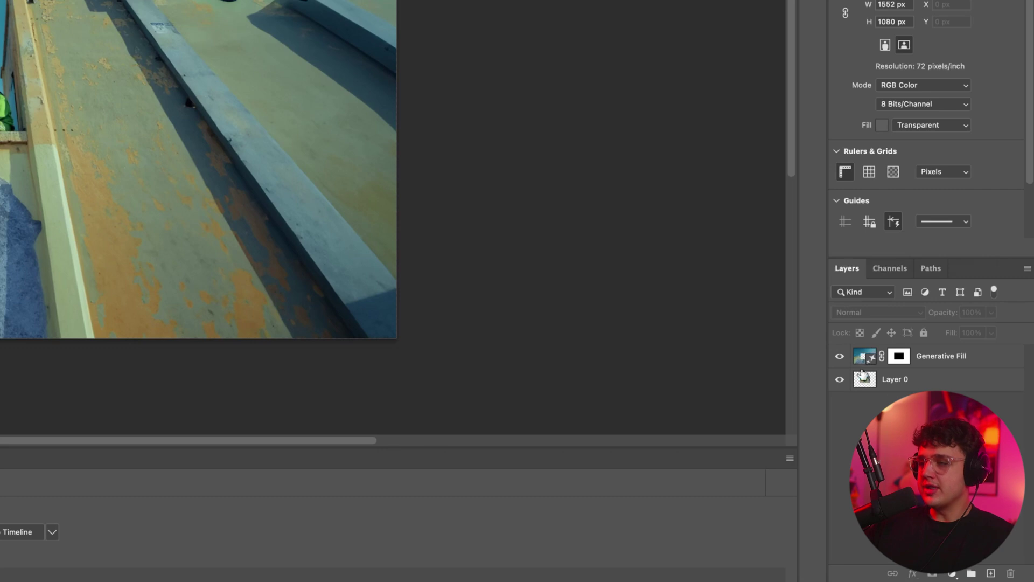
# Step: Hide the original photo layer and generative-fill new sky over the wire area
pyautogui.click(840, 379)
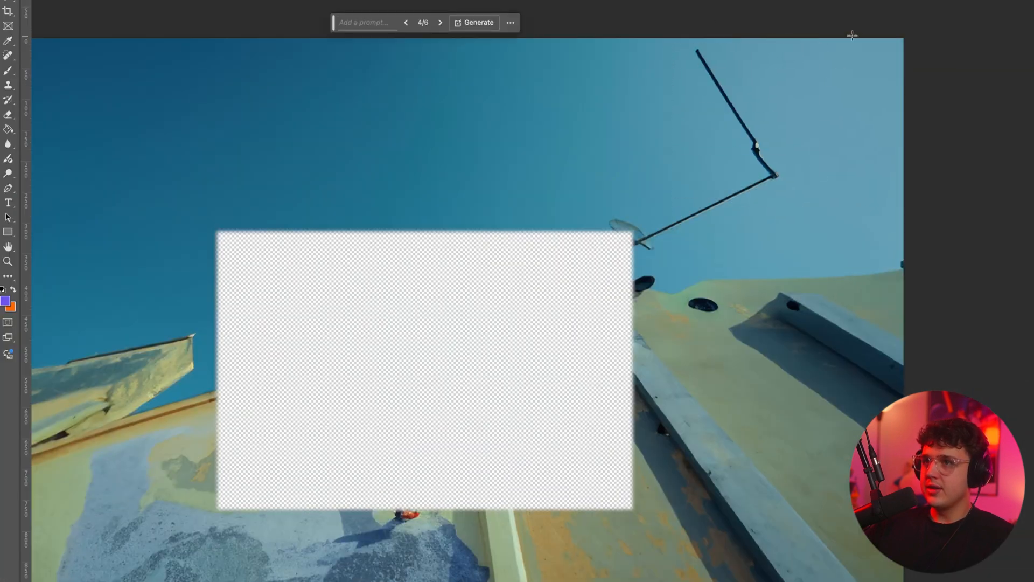
pyautogui.moveTo(850, 38)
pyautogui.mouseDown()
pyautogui.moveTo(620, 250)
pyautogui.moveTo(604, 251)
pyautogui.mouseUp()
pyautogui.click(665, 269)
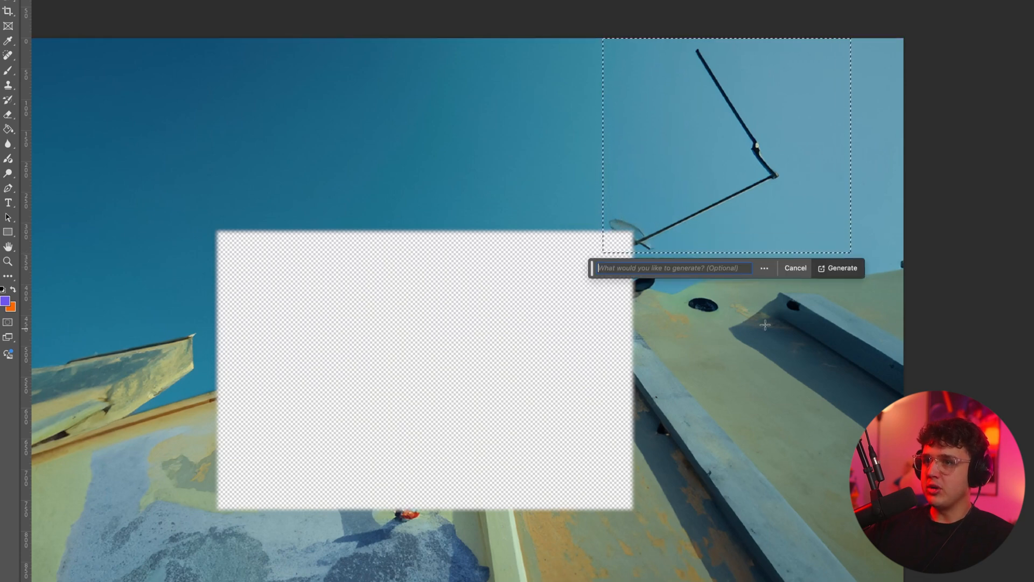
pyautogui.click(838, 267)
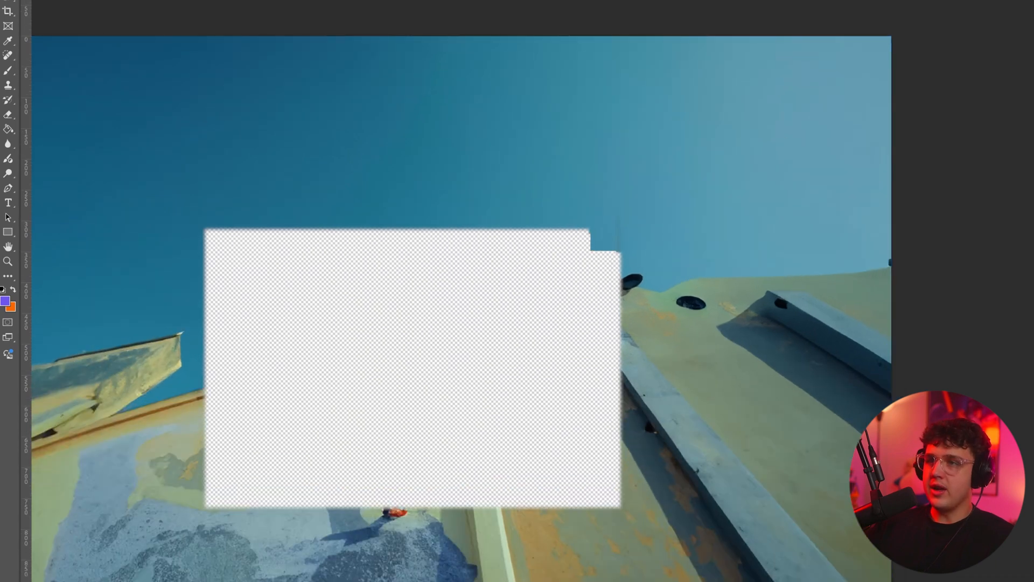
pyautogui.scroll(1, 674, 225)
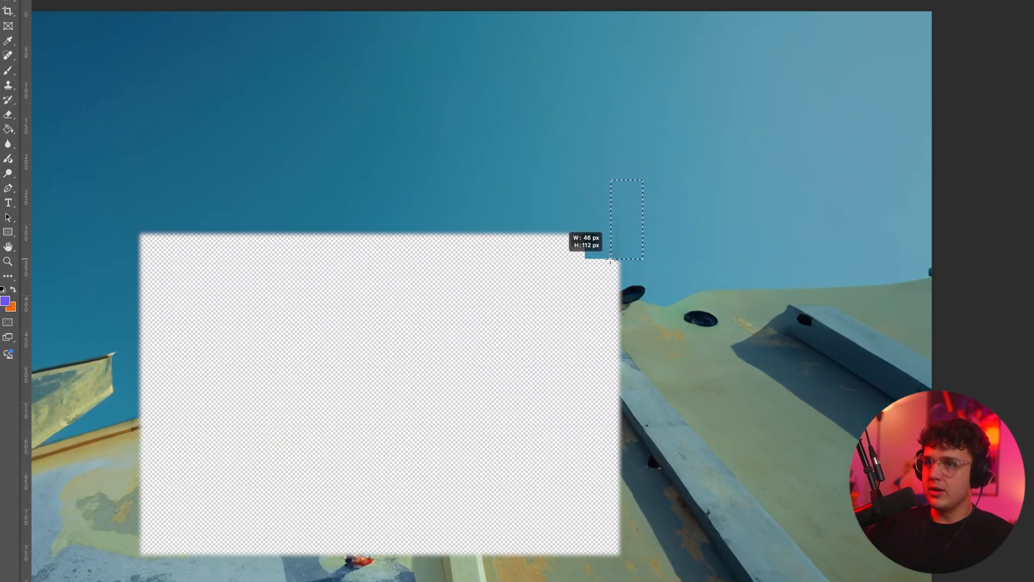
# Step: Generative-fill the small remaining gap beside the clear area
pyautogui.moveTo(610, 259); pyautogui.dragTo(610, 259)
pyautogui.click(551, 276)
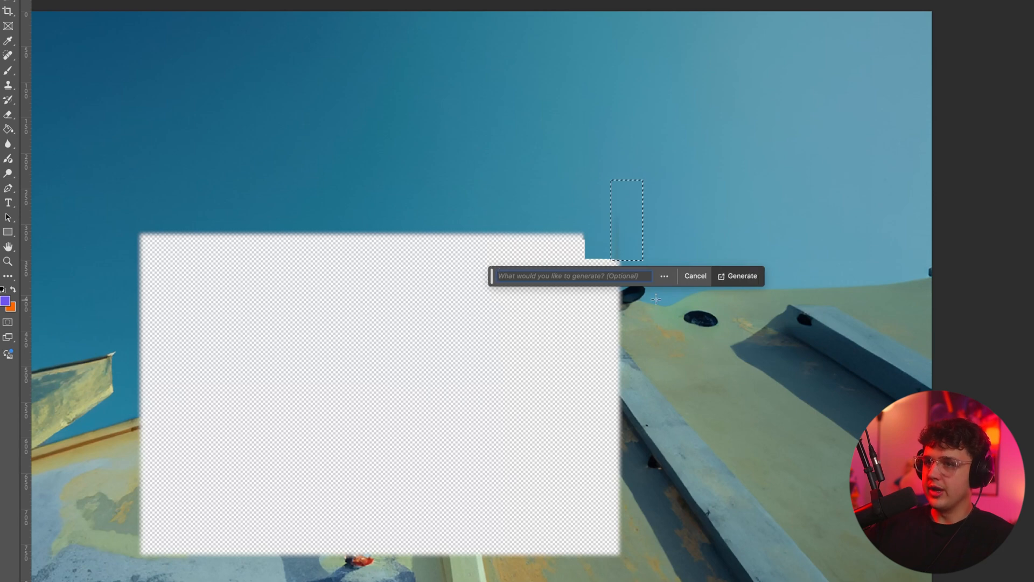
pyautogui.click(732, 278)
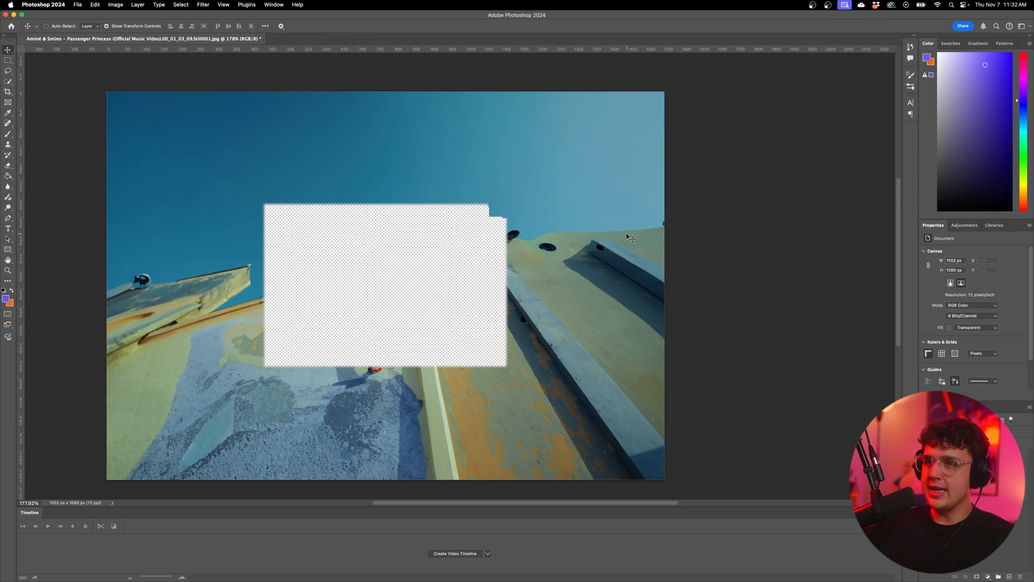
# Step: Save a copy of the image in PNG format
pyautogui.press('alt+super+s')
pyautogui.click(557, 367)
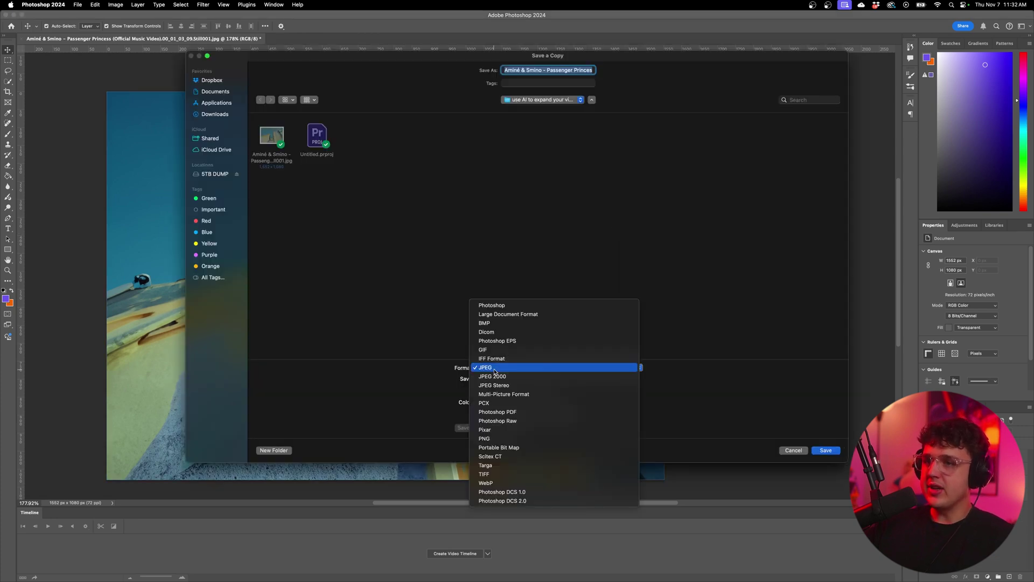
pyautogui.click(500, 436)
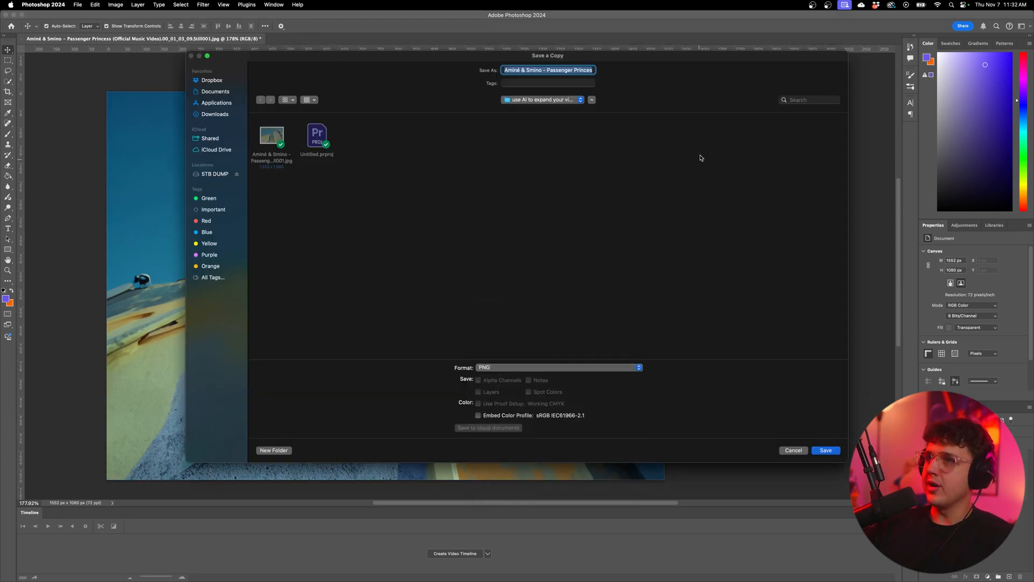
pyautogui.press('Return')
# Step: Drag the saved PNG from Finder onto track V2 above the video clip
pyautogui.click(388, 566)
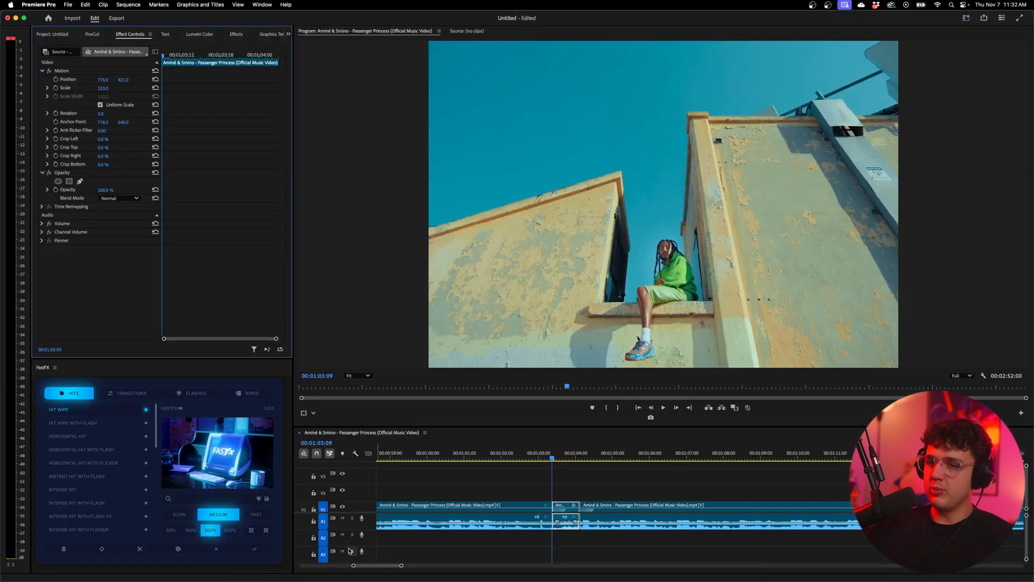
pyautogui.click(350, 566)
pyautogui.moveTo(307, 271); pyautogui.dragTo(543, 480)
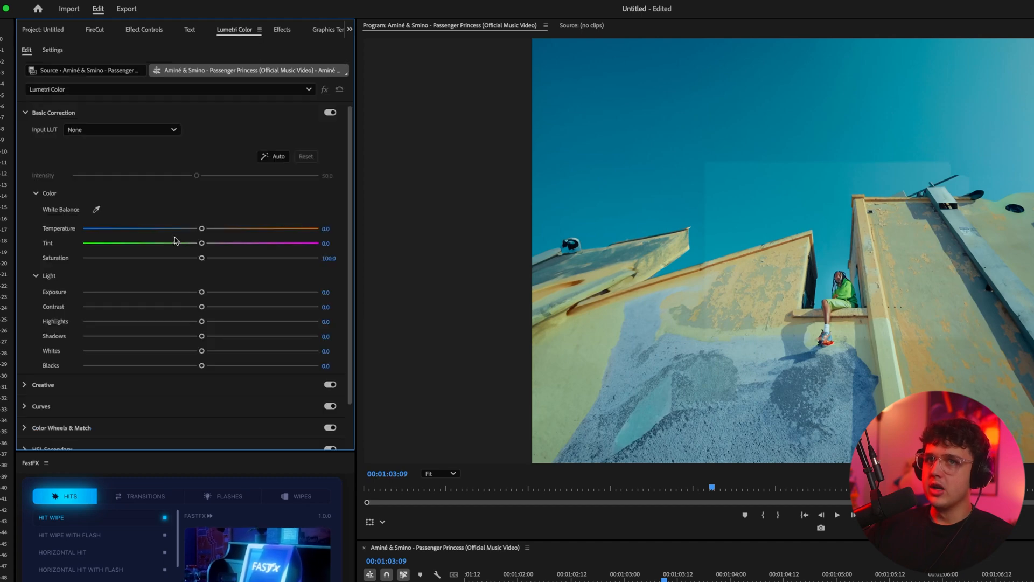
# Step: Lower the frame's Lumetri exposure to -0.3 and play back to check the blend
pyautogui.moveTo(201, 292); pyautogui.dragTo(195, 292)
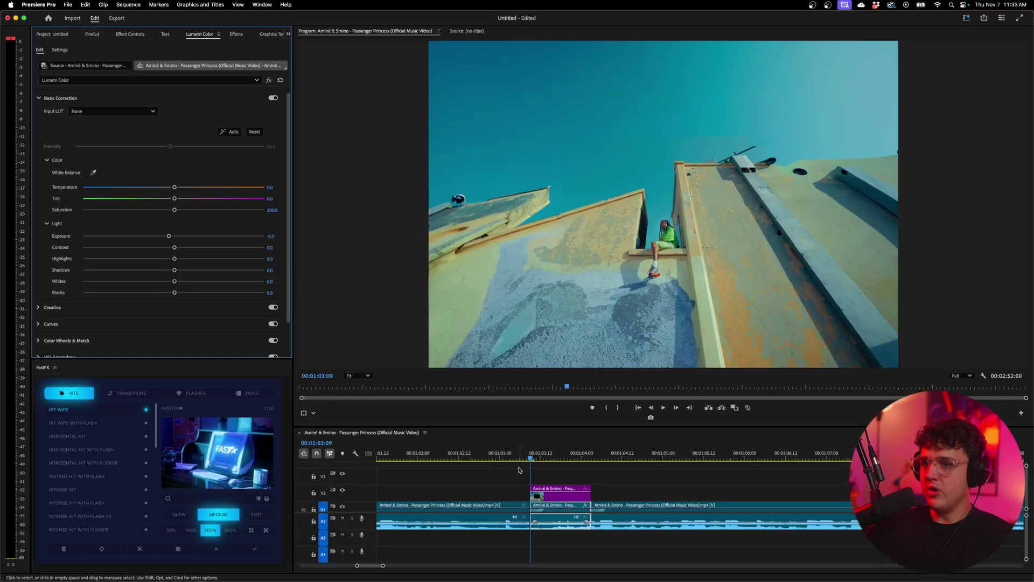
pyautogui.press('space')
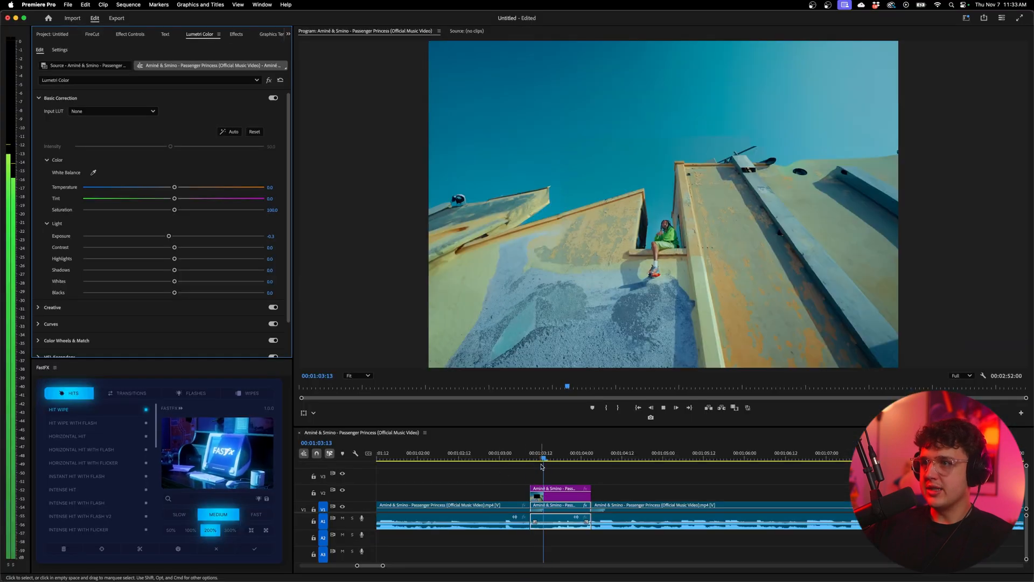
pyautogui.click(535, 452)
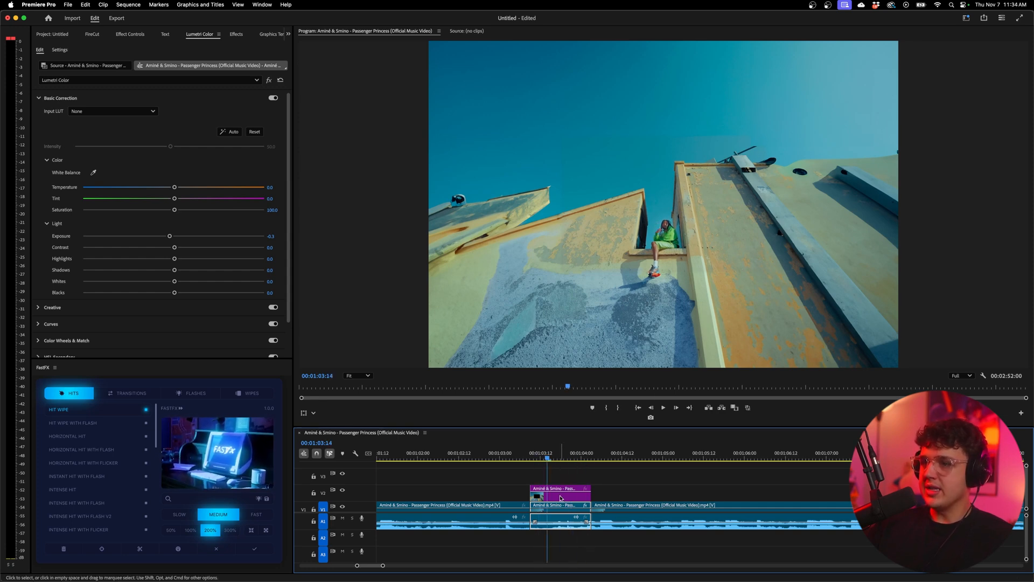
# Step: Toggle the V2 overlay's Enable state to compare with and without the extended set
pyautogui.hotkey('shift', 'e')
pyautogui.hotkey('shift', 'e')
pyautogui.hotkey('shift', 'e')
pyautogui.hotkey('shift', 'e')
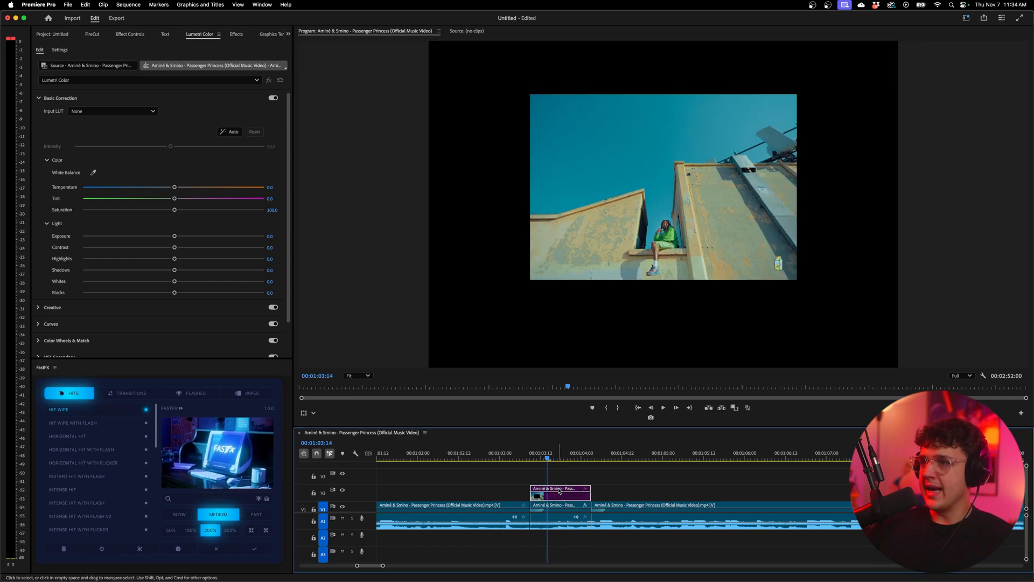
pyautogui.hotkey('shift', 'e')
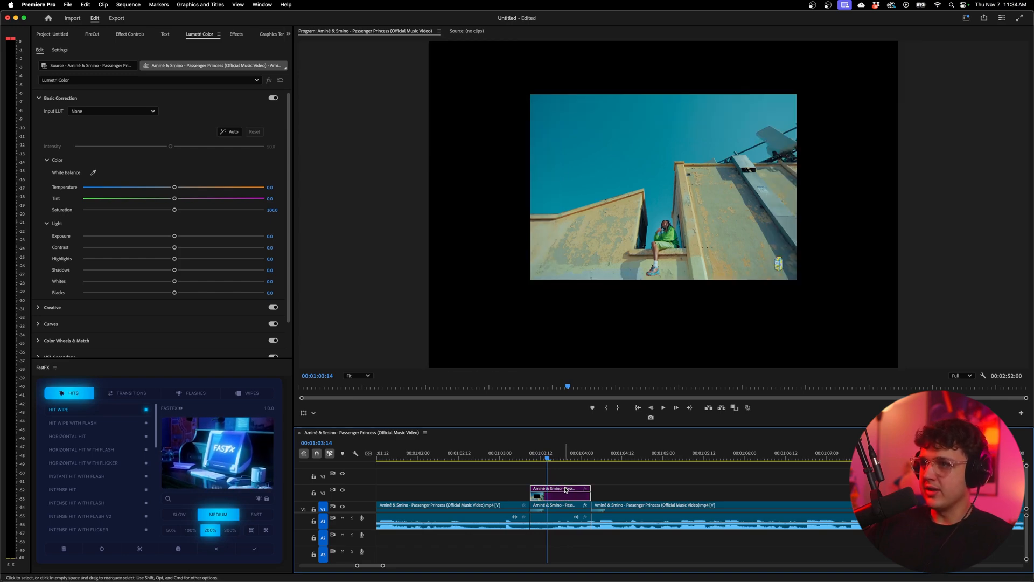